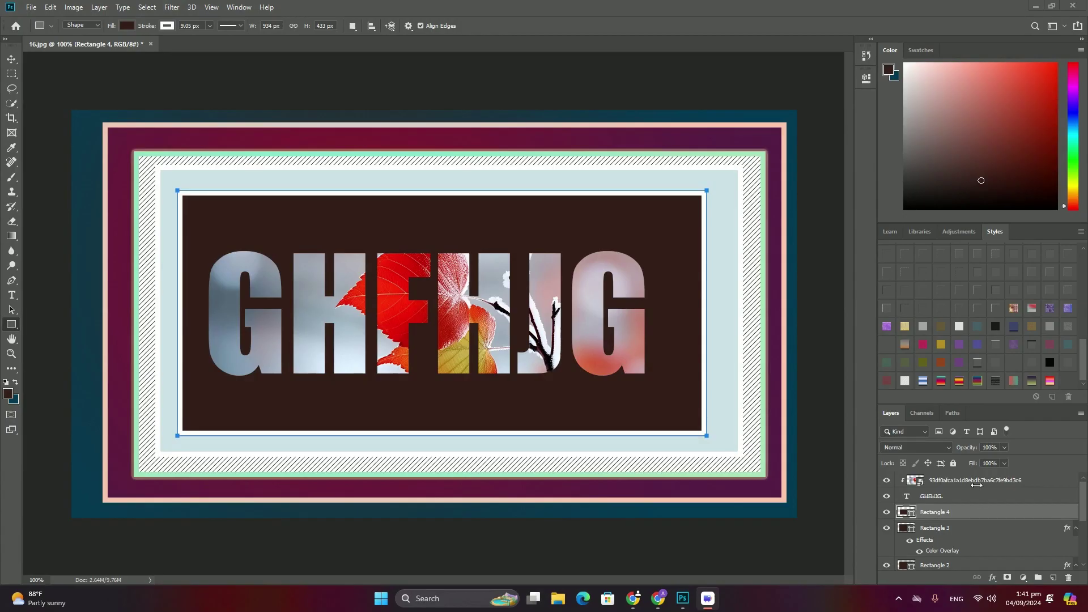
# Delete the flower photo, text and Rectangle 1–4 layers so only Background remains.
pyautogui.click(975, 481)
pyautogui.press('Delete')
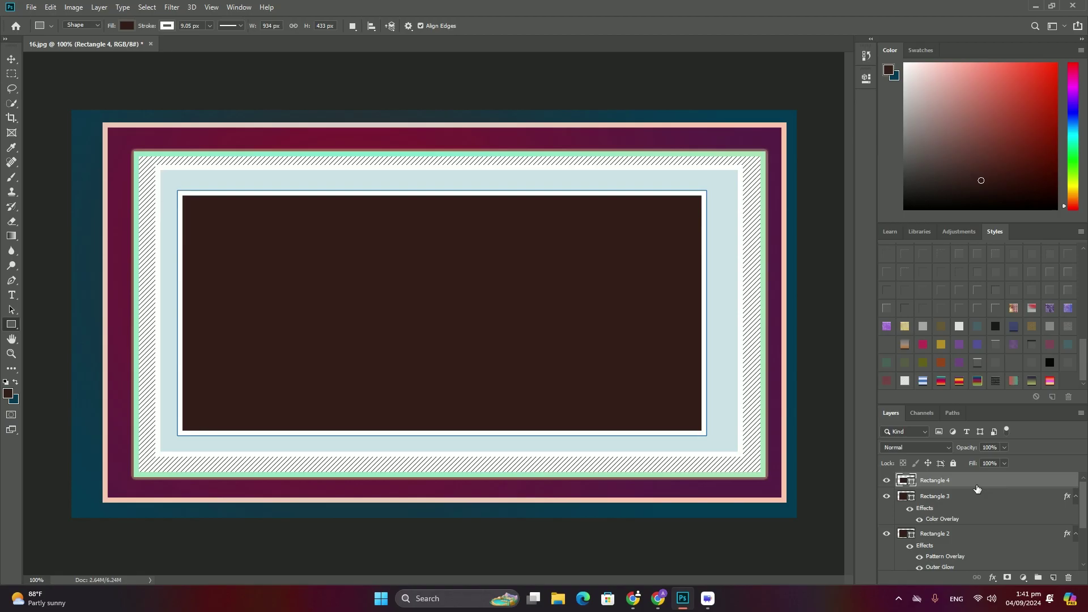
pyautogui.press('Delete')
pyautogui.press('Delete')
pyautogui.press('Delete')
pyautogui.press('Delete')
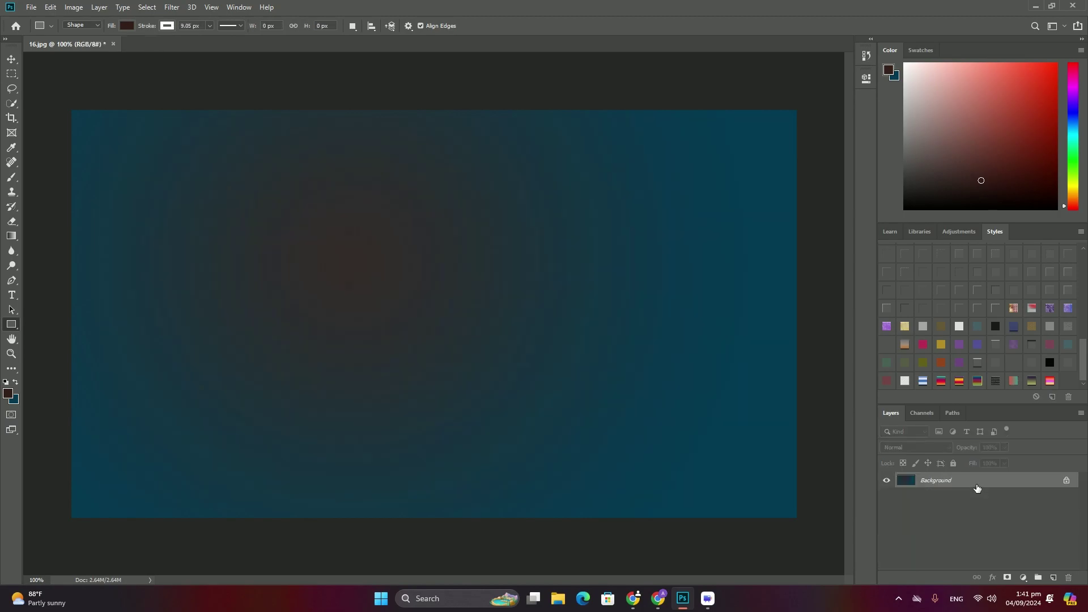
# Set the foreground to green #50a088 and drag a green-to-teal gradient across the background.
pyautogui.click(9, 393)
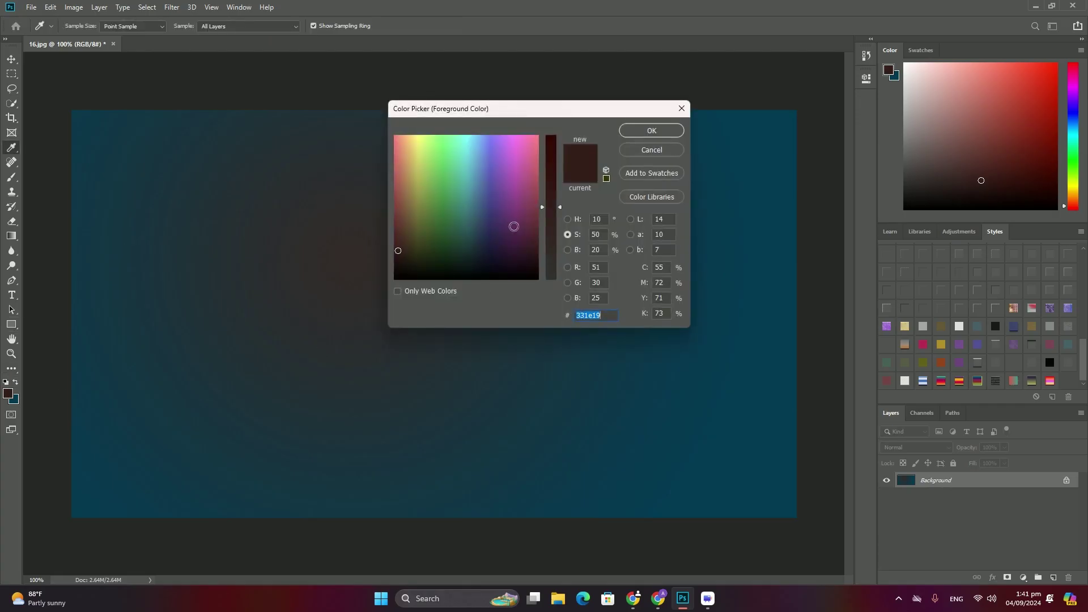
pyautogui.click(459, 188)
pyautogui.click(651, 131)
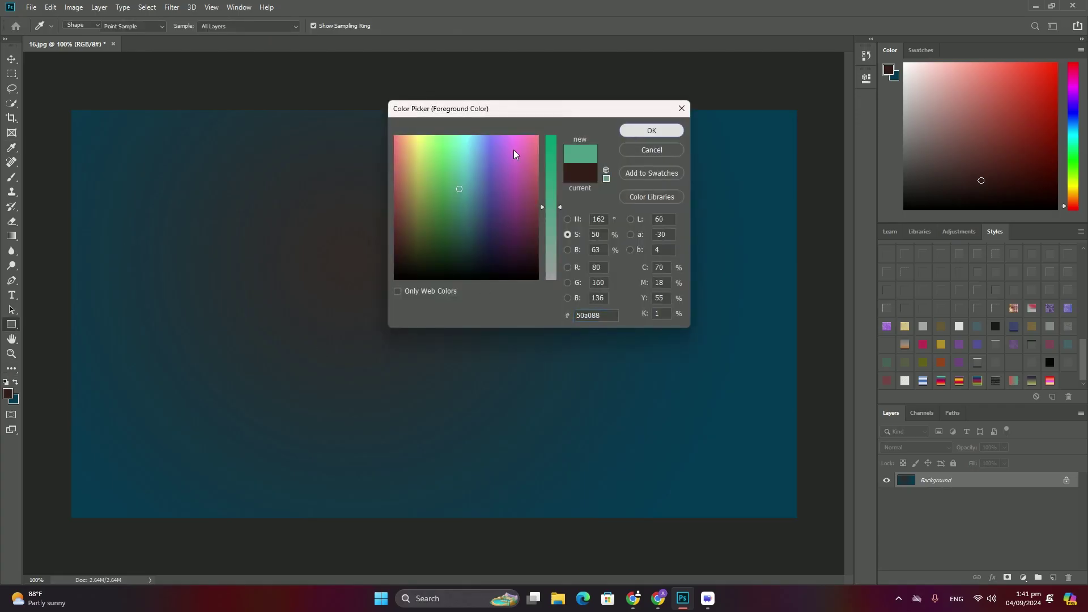
pyautogui.press('g')
pyautogui.moveTo(161, 234); pyautogui.dragTo(697, 391)
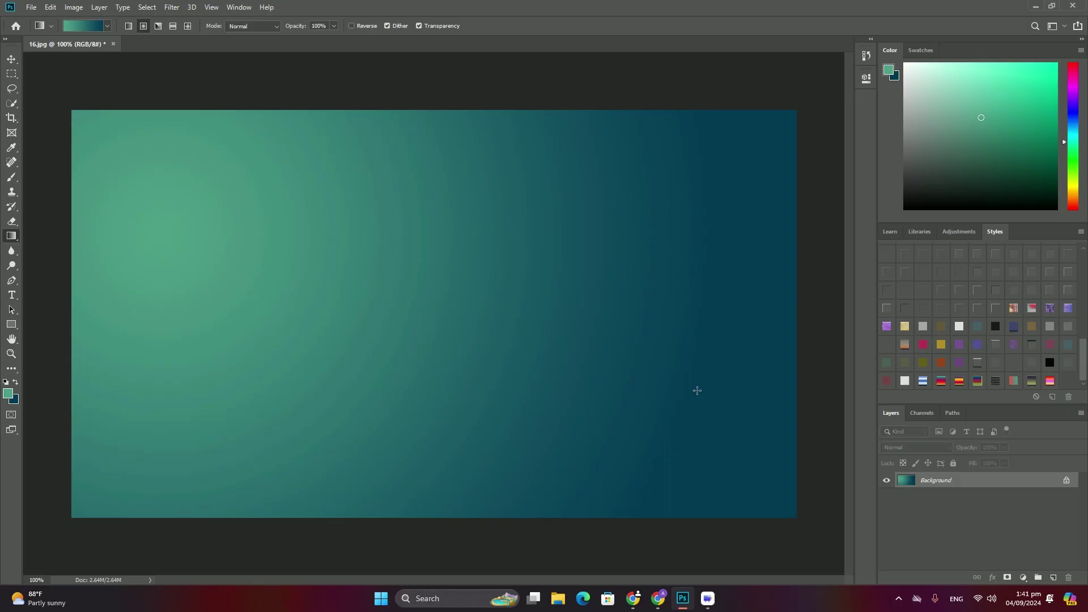
# Start dark navy Impact text VGHJGJK near the canvas centre.
pyautogui.click(11, 295)
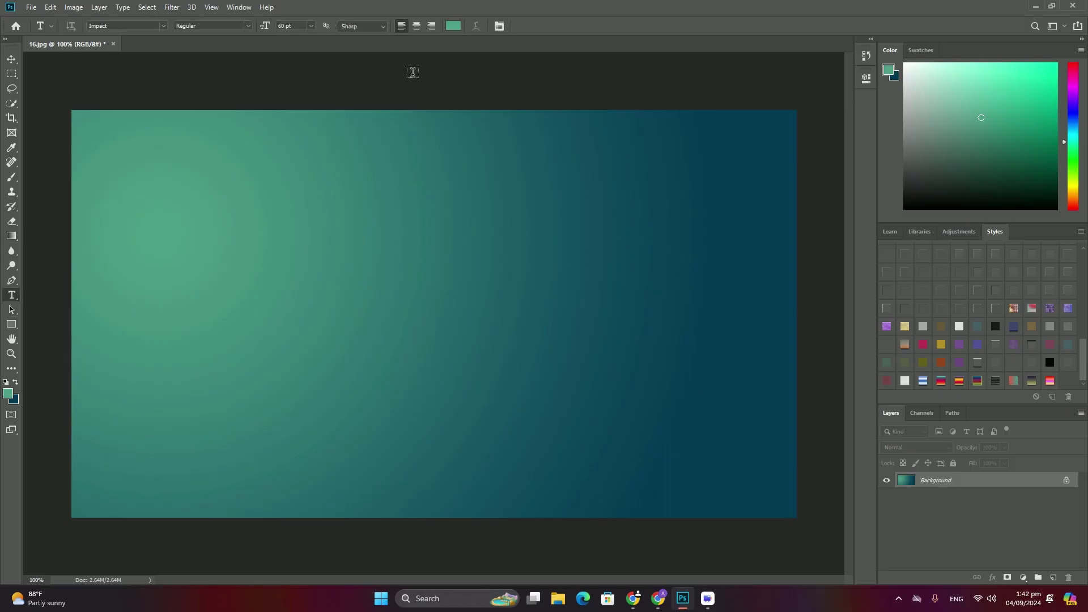
pyautogui.click(453, 27)
pyautogui.moveTo(530, 225); pyautogui.dragTo(482, 254)
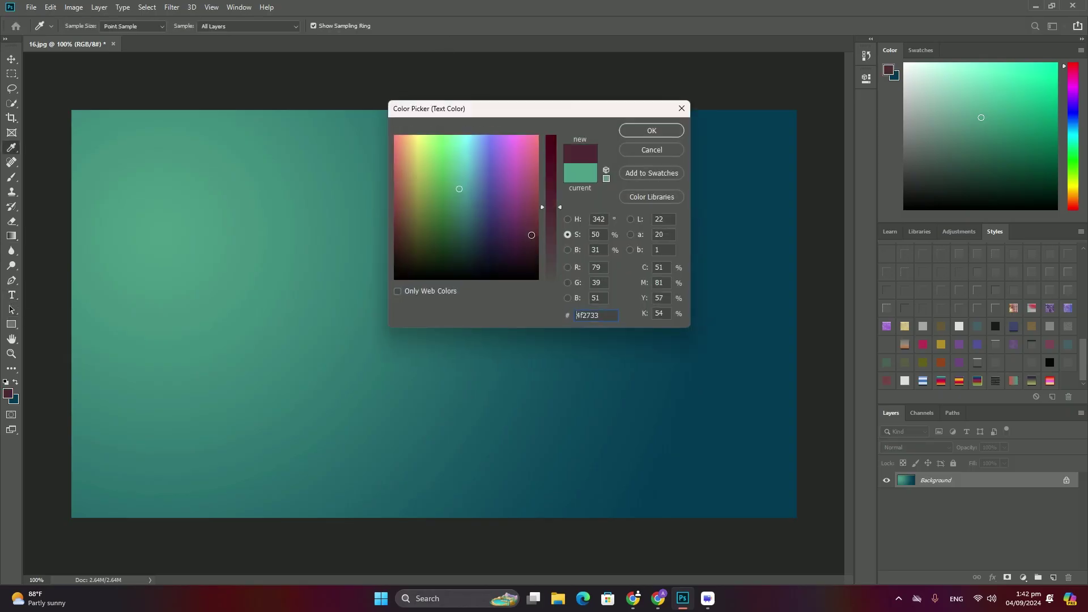
pyautogui.click(651, 131)
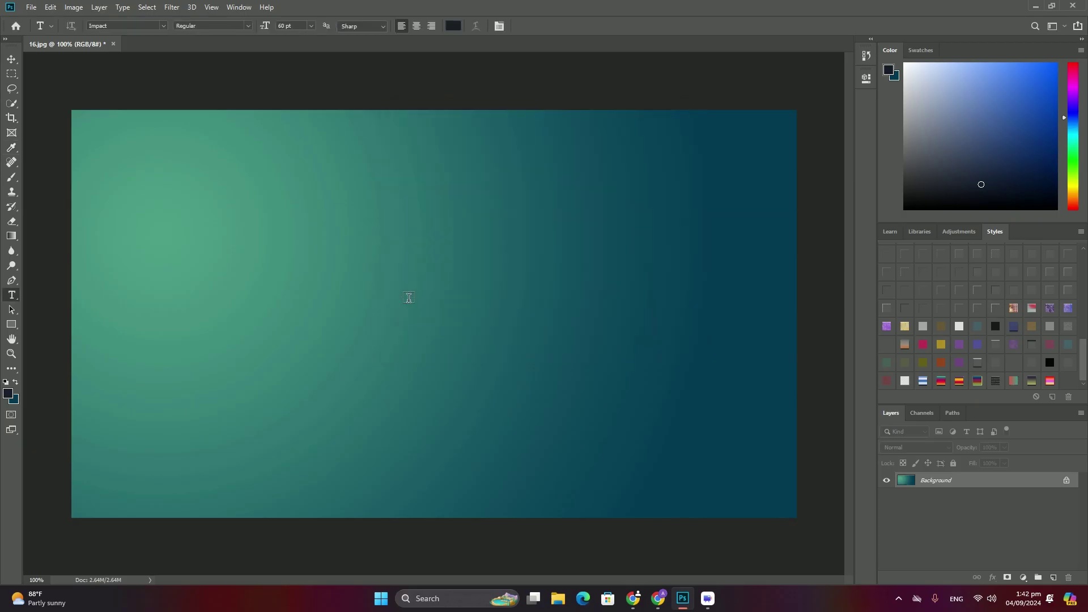
pyautogui.click(404, 299)
pyautogui.write('VGHJGJK')
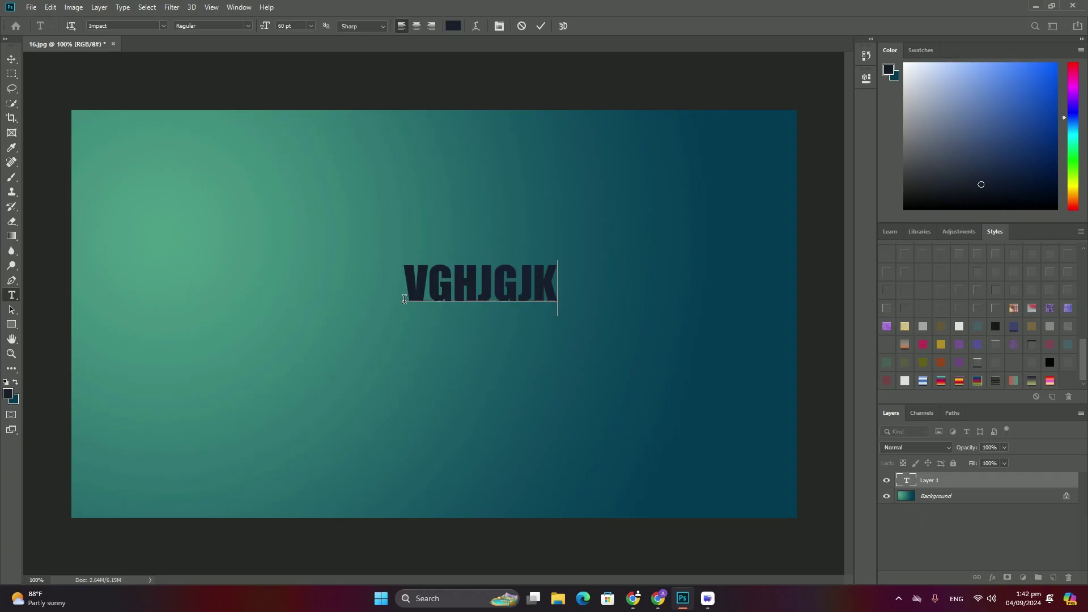
# Scale the VGHJGJK text to span most of the canvas and centre it.
pyautogui.click(12, 59)
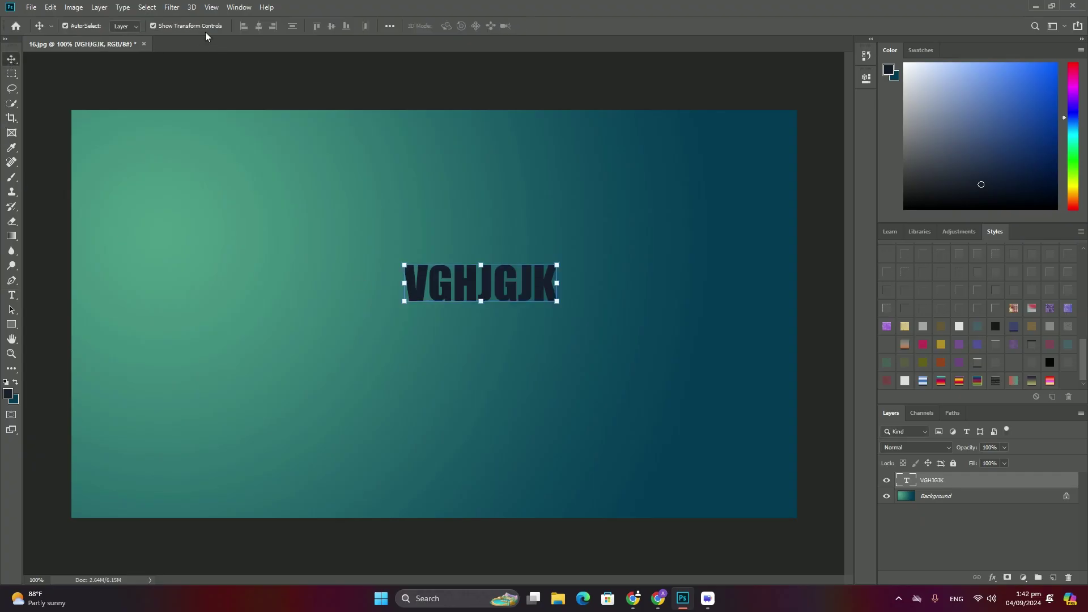
pyautogui.moveTo(401, 287); pyautogui.dragTo(111, 297)
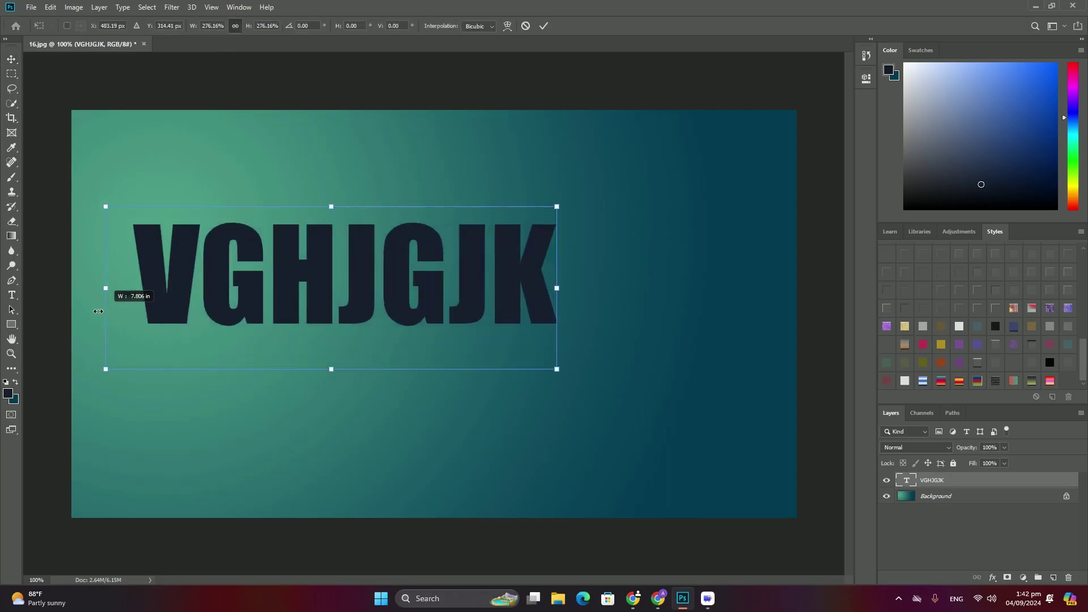
pyautogui.moveTo(323, 289)
pyautogui.mouseDown()
pyautogui.moveTo(425, 306)
pyautogui.moveTo(406, 329)
pyautogui.moveTo(415, 318)
pyautogui.mouseUp()
pyautogui.press('Return')
# Place the blue flower photo embedded, rotated and enlarged to cover the text.
pyautogui.click(153, 26)
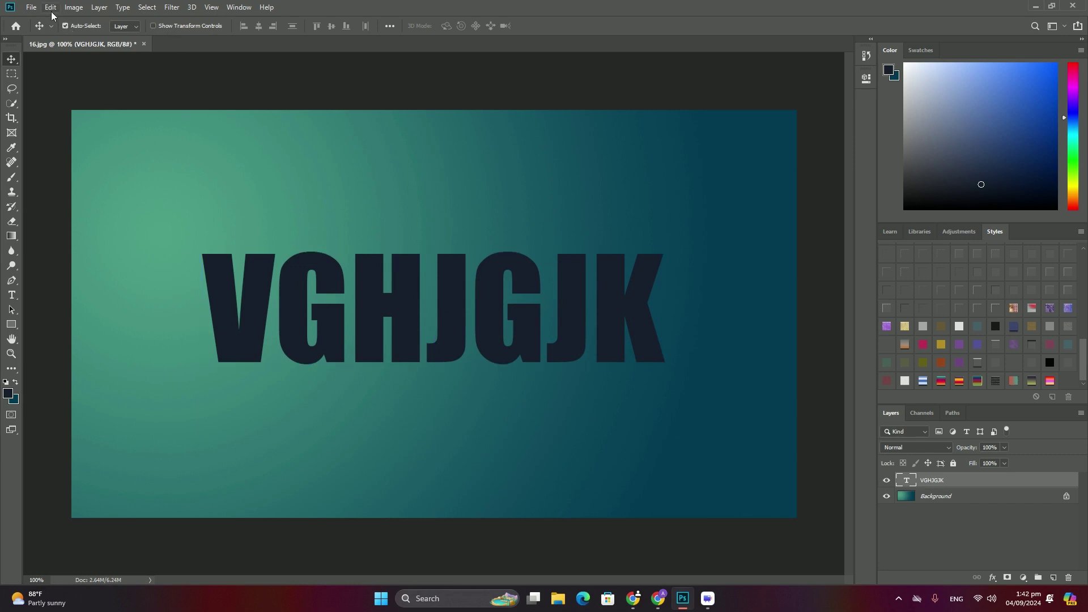
pyautogui.click(31, 7)
pyautogui.click(60, 221)
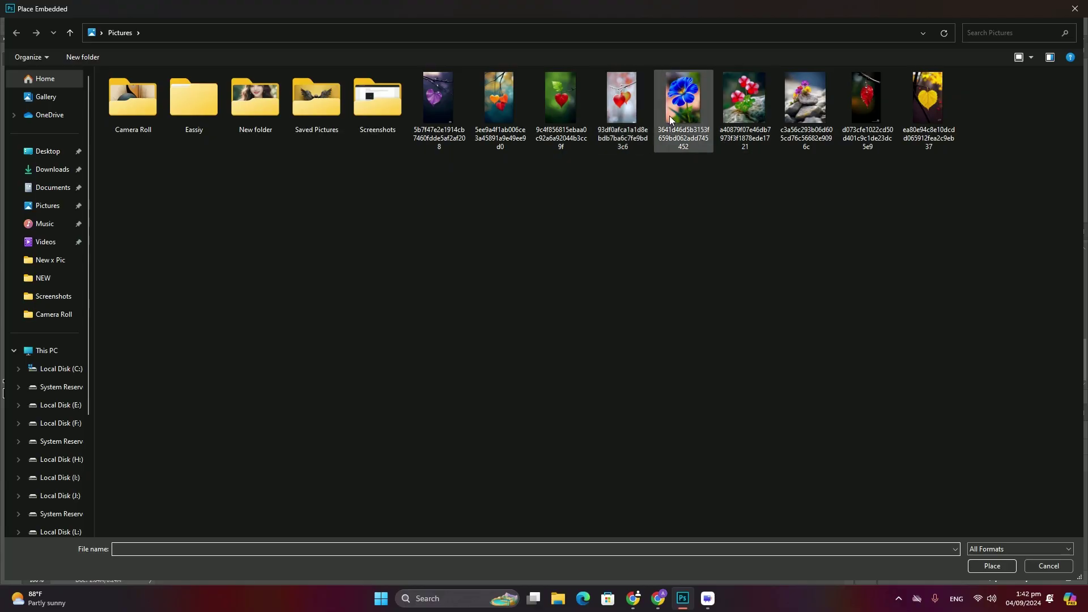
pyautogui.doubleClick(680, 110)
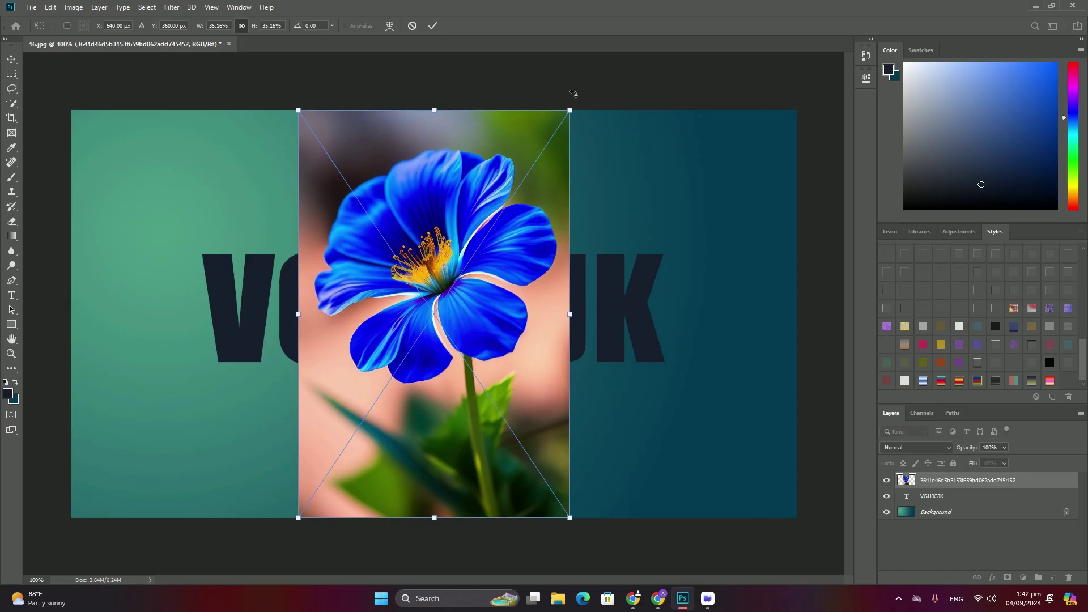
pyautogui.moveTo(577, 94)
pyautogui.mouseDown()
pyautogui.moveTo(759, 255)
pyautogui.moveTo(614, 415)
pyautogui.moveTo(619, 406)
pyautogui.mouseUp()
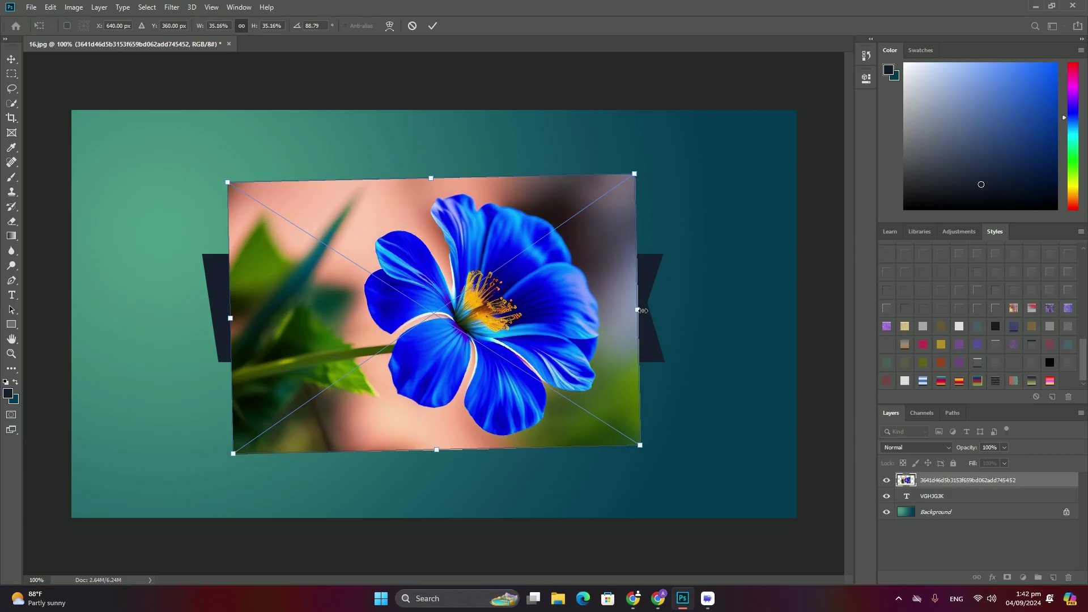
pyautogui.moveTo(641, 309)
pyautogui.mouseDown()
pyautogui.moveTo(678, 306)
pyautogui.moveTo(639, 304)
pyautogui.mouseUp()
pyautogui.press('Return')
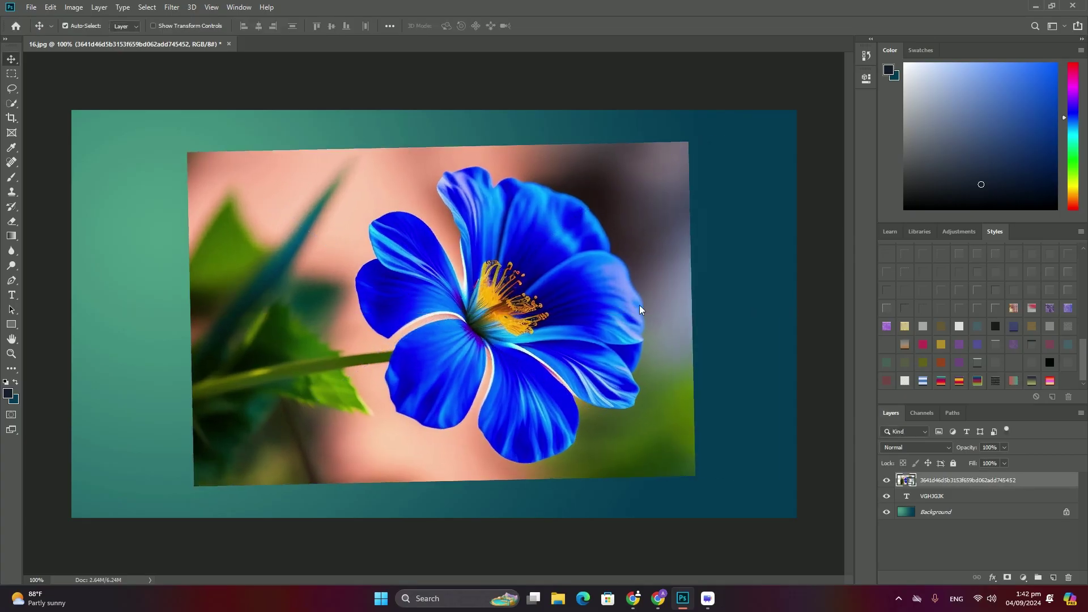
# Clip the flower photo to the VGHJGJK text and select the Background layer.
pyautogui.rightClick(938, 482)
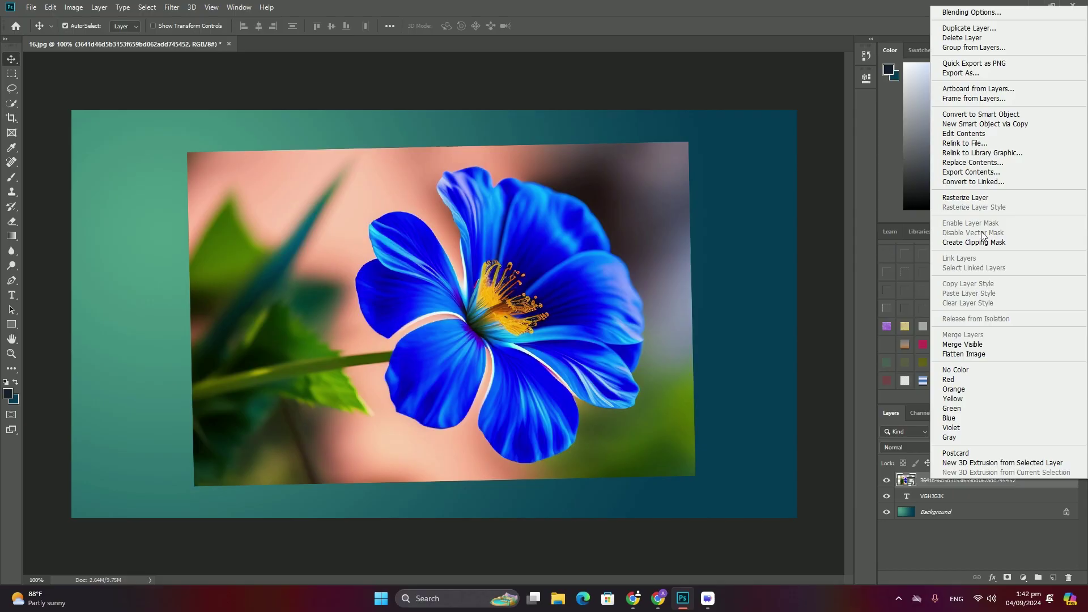
pyautogui.click(972, 243)
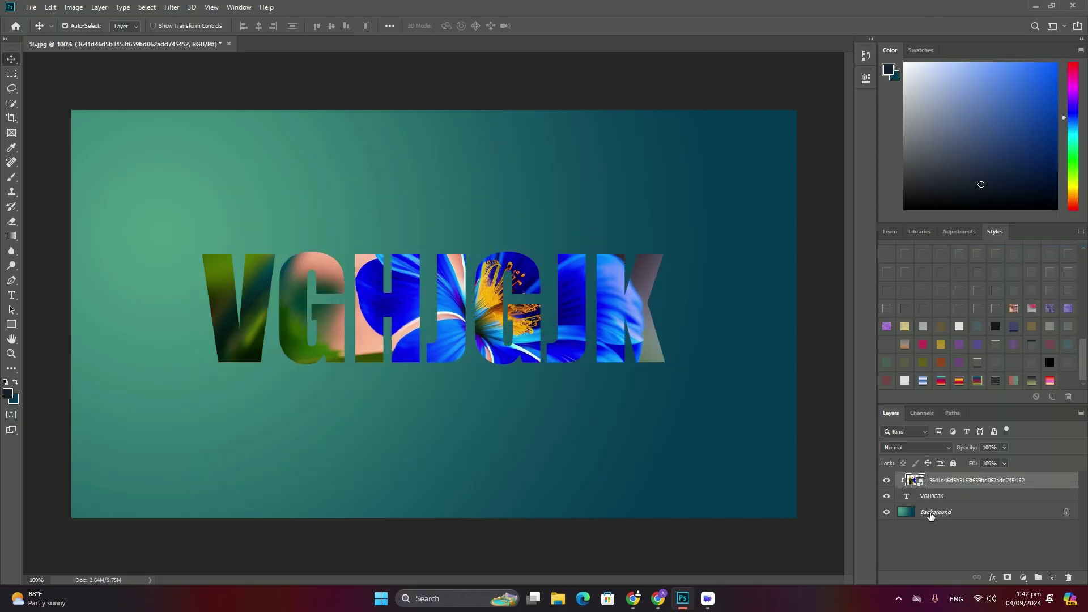
pyautogui.click(931, 513)
# Draw a large dark olive-styled rectangle, then a second rectangle just inside it.
pyautogui.click(12, 324)
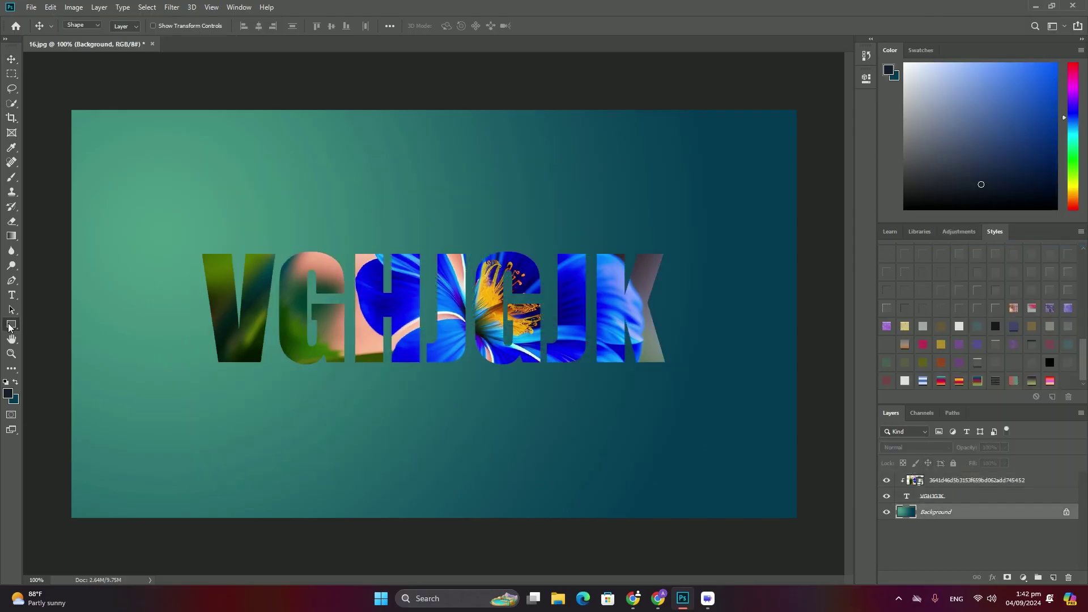
pyautogui.moveTo(84, 118)
pyautogui.mouseDown()
pyautogui.moveTo(686, 493)
pyautogui.moveTo(783, 501)
pyautogui.mouseUp()
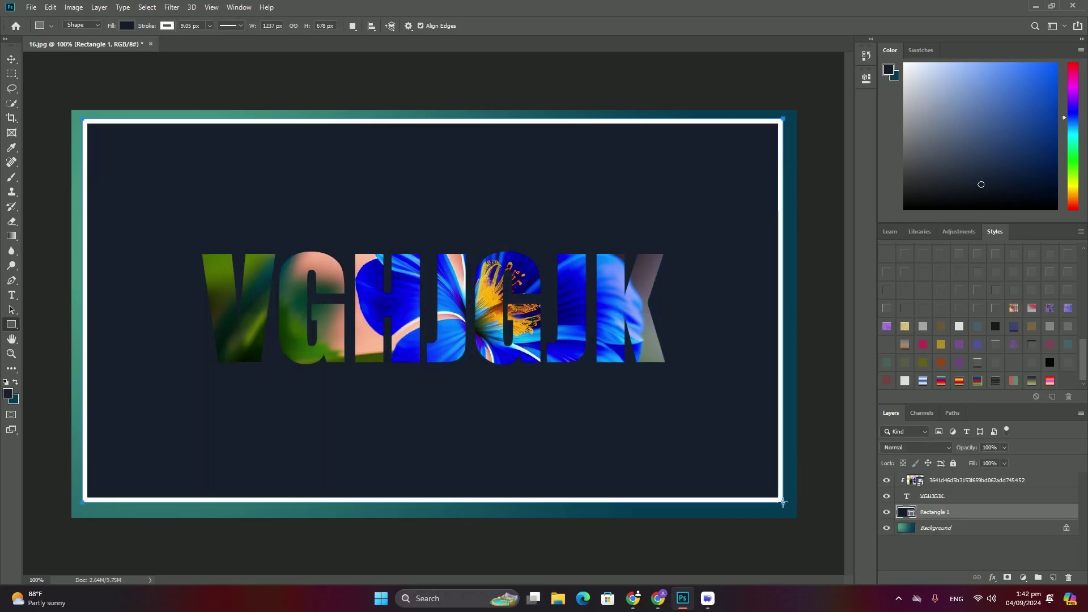
pyautogui.click(929, 362)
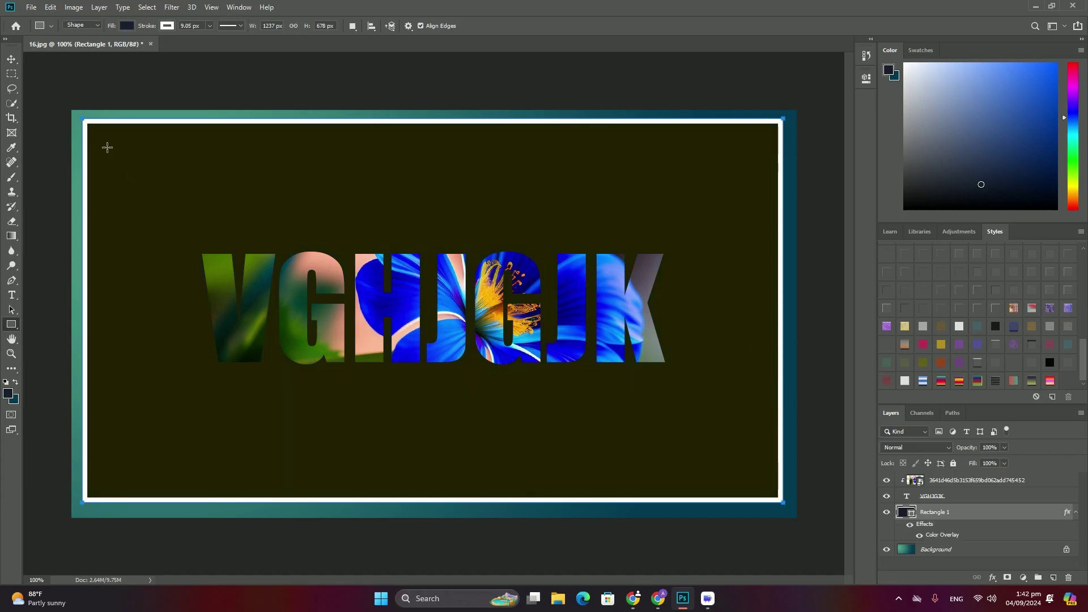
pyautogui.moveTo(107, 148); pyautogui.dragTo(761, 474)
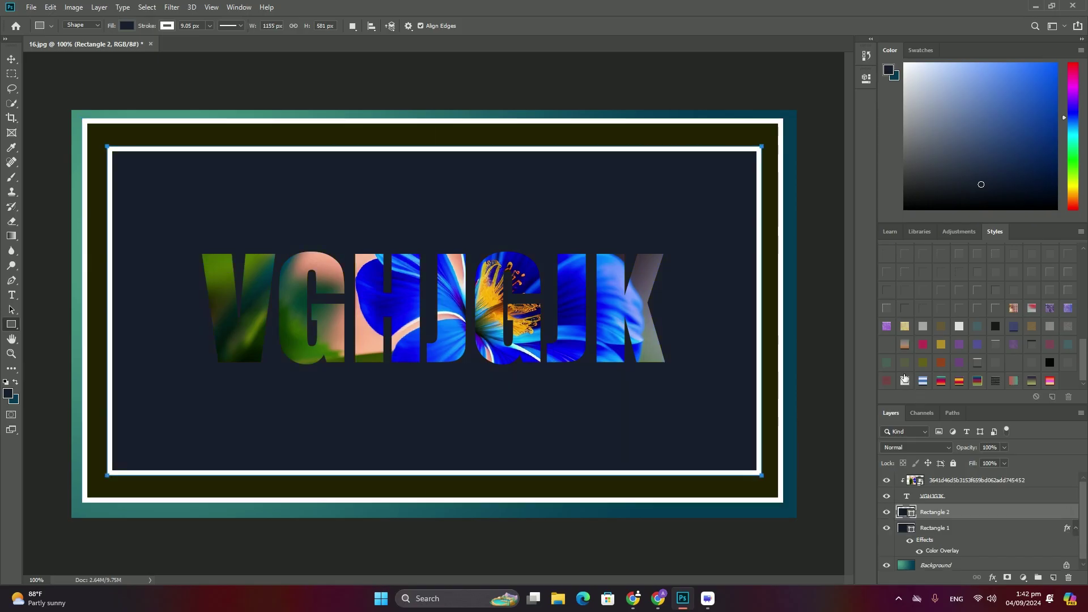
# Give Rectangle 2 a darkening difference style and add a teal-styled third rectangle inside it.
pyautogui.click(995, 327)
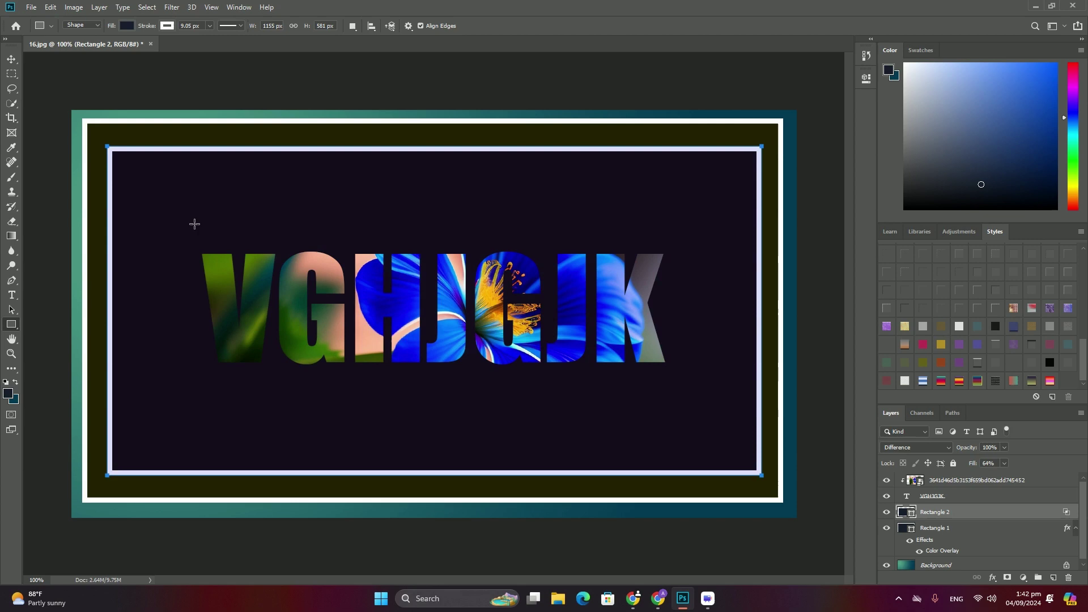
pyautogui.moveTo(134, 175); pyautogui.dragTo(735, 450)
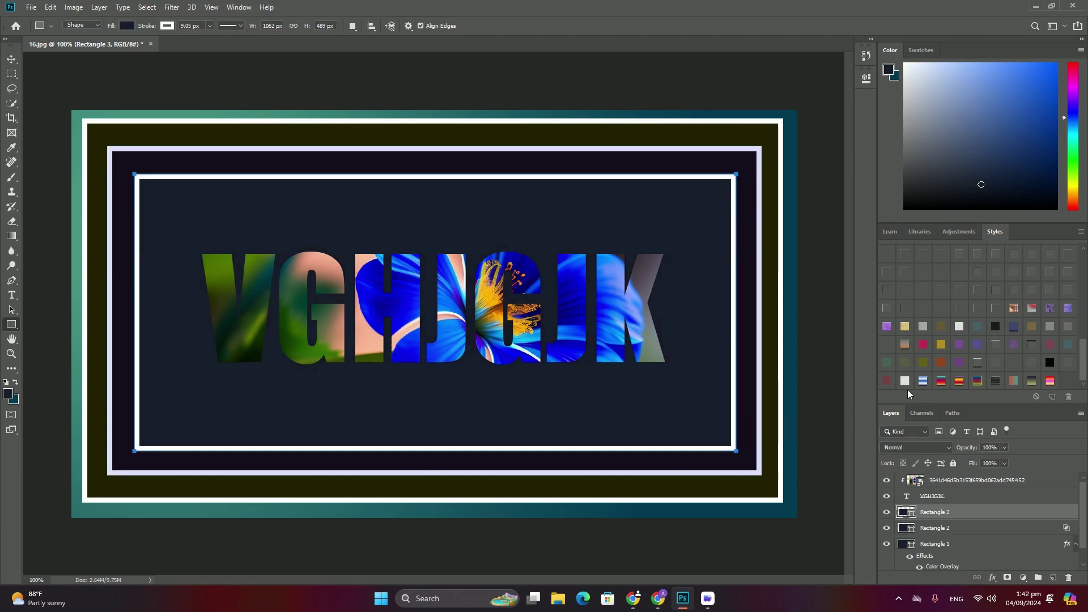
pyautogui.click(978, 332)
# Draw the innermost fourth rectangle and give it a pink-to-green gradient style.
pyautogui.moveTo(166, 198); pyautogui.dragTo(710, 418)
pyautogui.click(1030, 382)
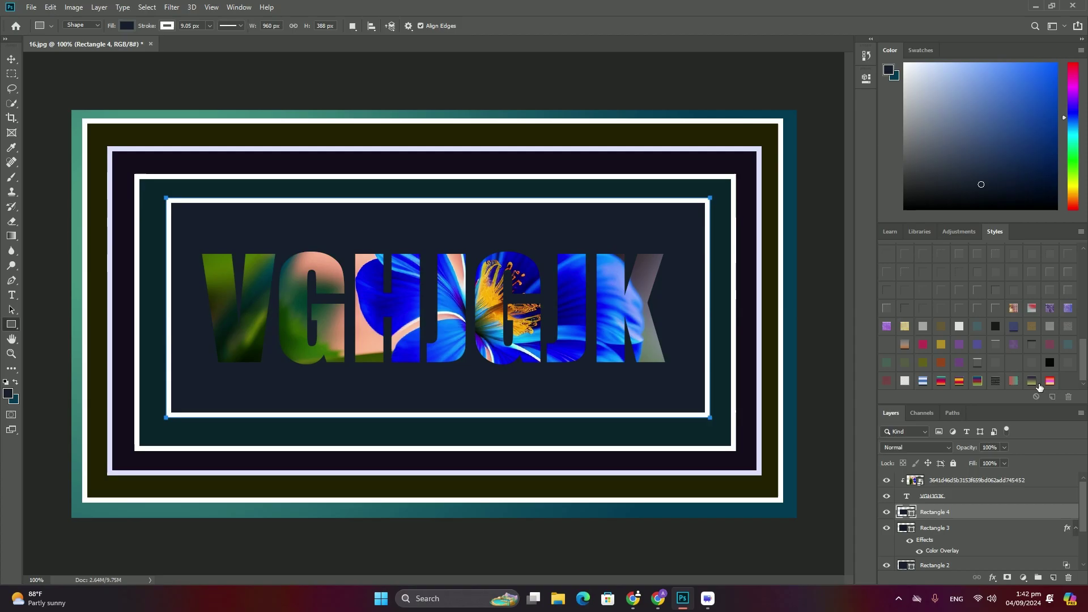
pyautogui.click(1013, 382)
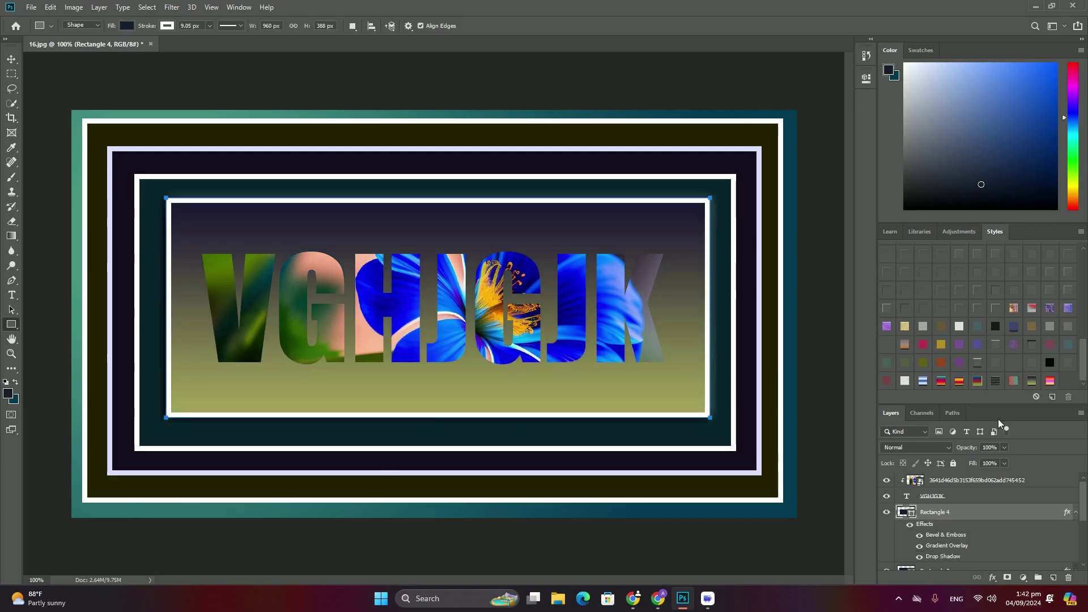
pyautogui.click(941, 381)
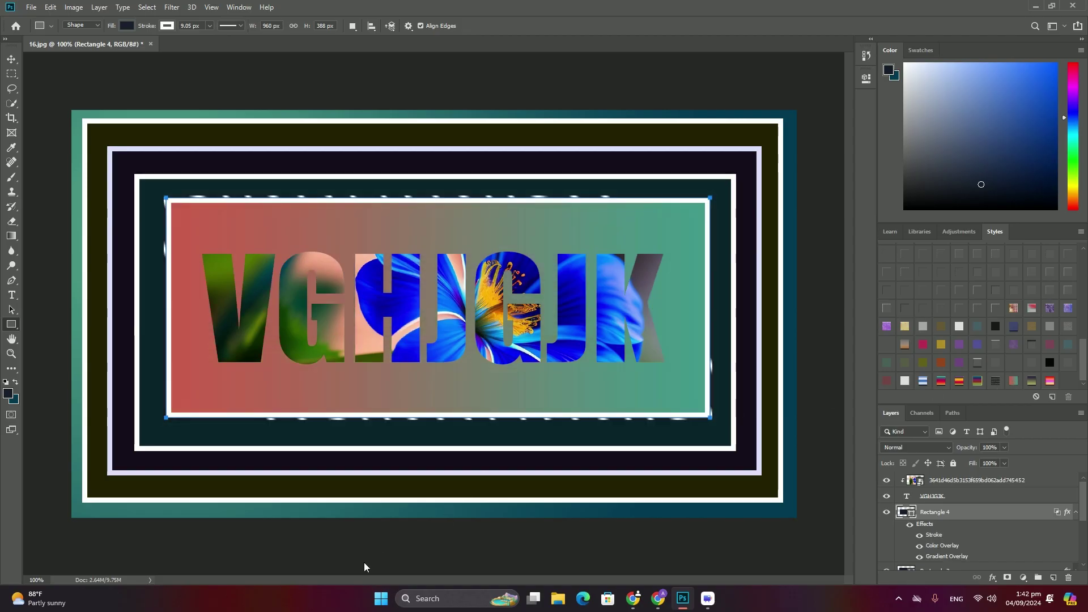